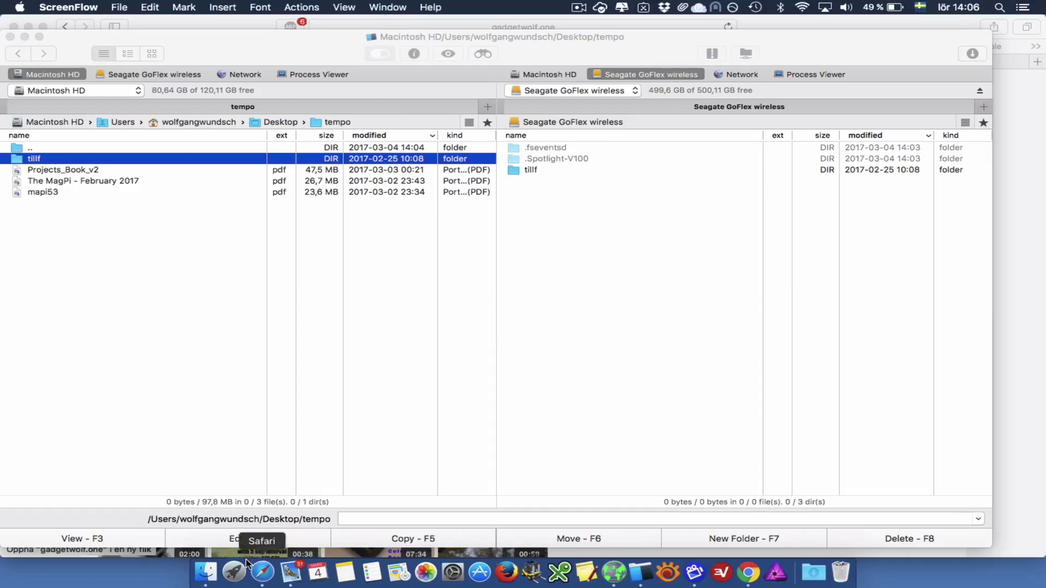
Step: Launch Blackmagic Disk Speed Test from the installed applications
{"action": "left_click", "coordinate": [234, 567]}
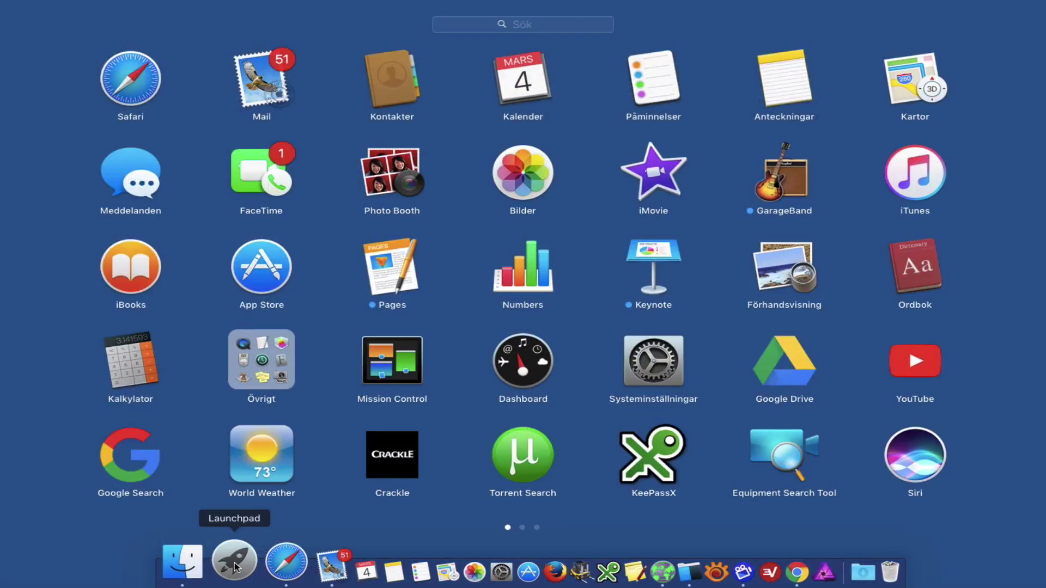
{"action": "left_click", "coordinate": [537, 528]}
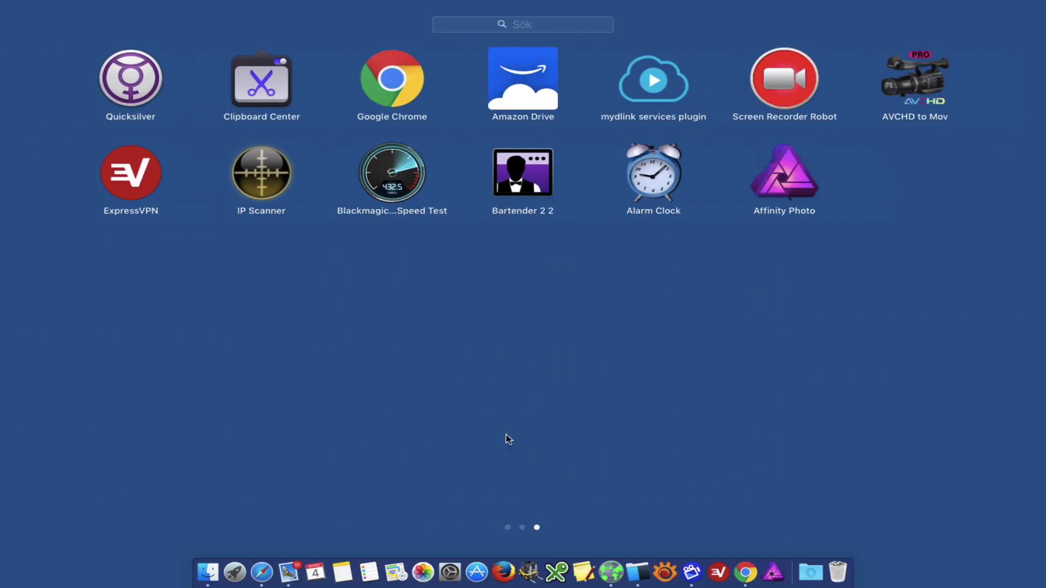
{"action": "left_click", "coordinate": [392, 194]}
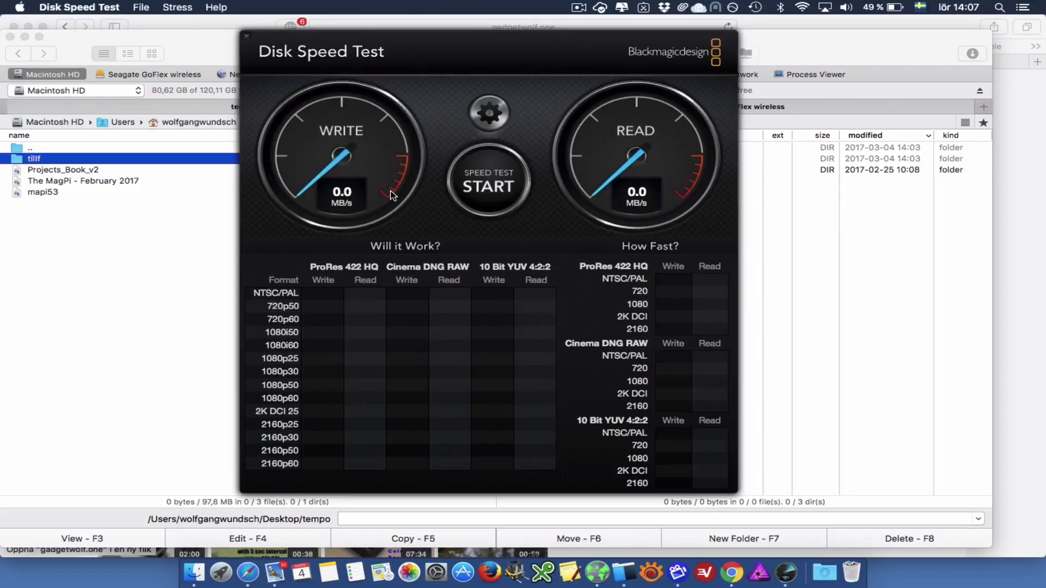
Step: Set the Seagate GoFlex wireless volume as the target drive for the speed test
{"action": "left_click", "coordinate": [488, 114]}
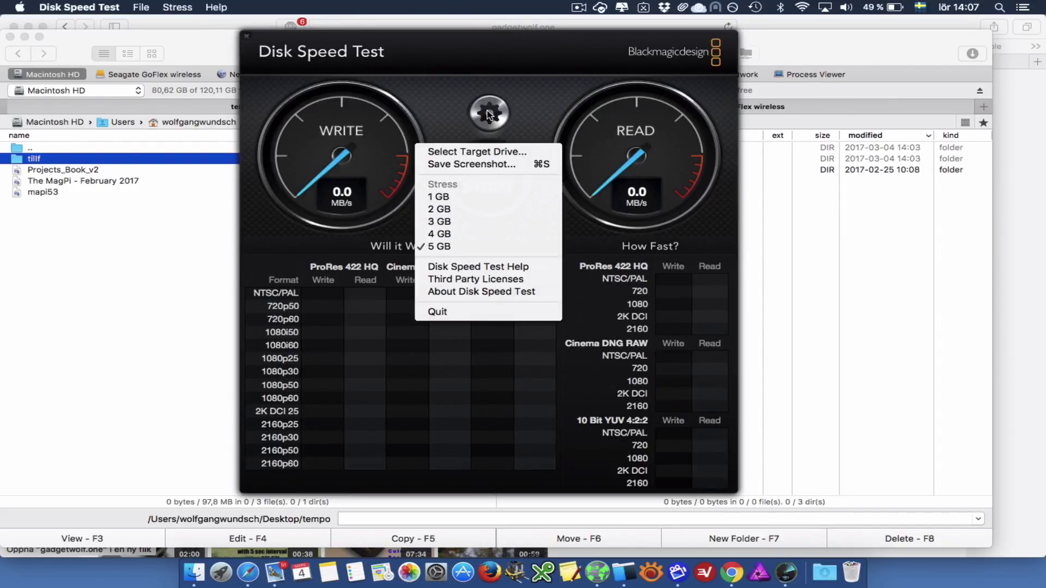
{"action": "left_click", "coordinate": [482, 152]}
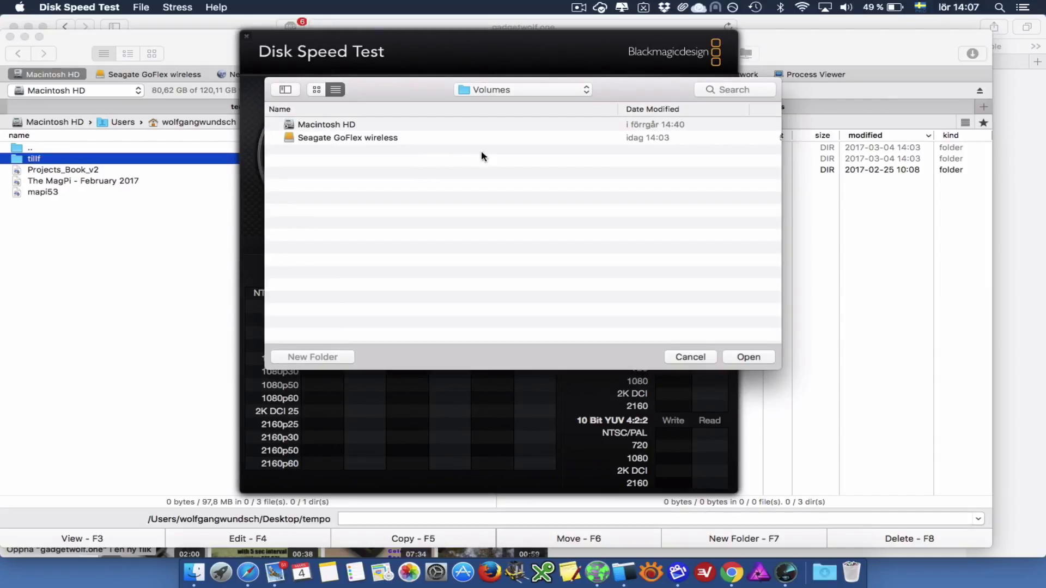
{"action": "left_click", "coordinate": [399, 137]}
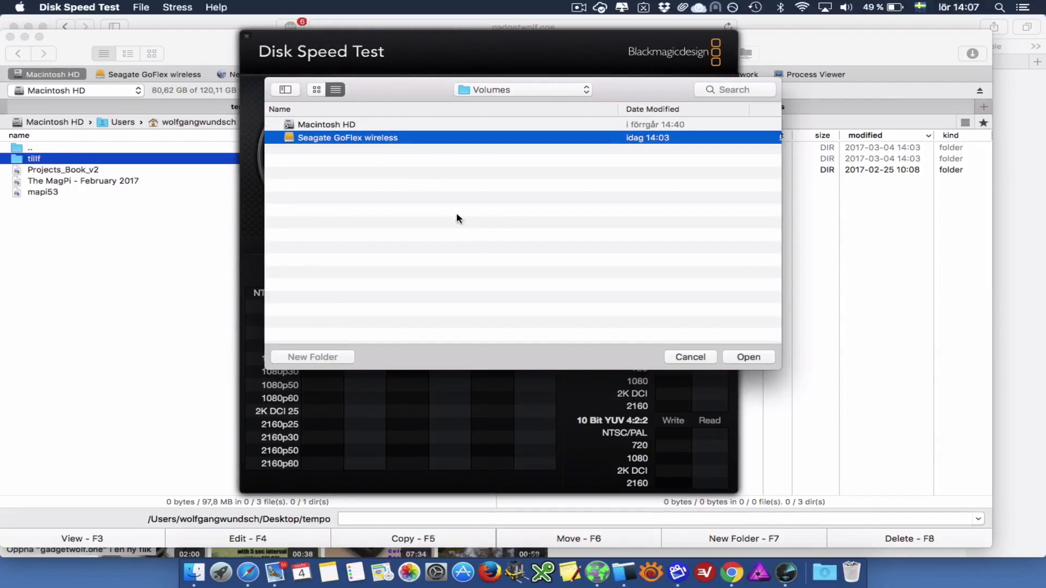
{"action": "left_click", "coordinate": [745, 358]}
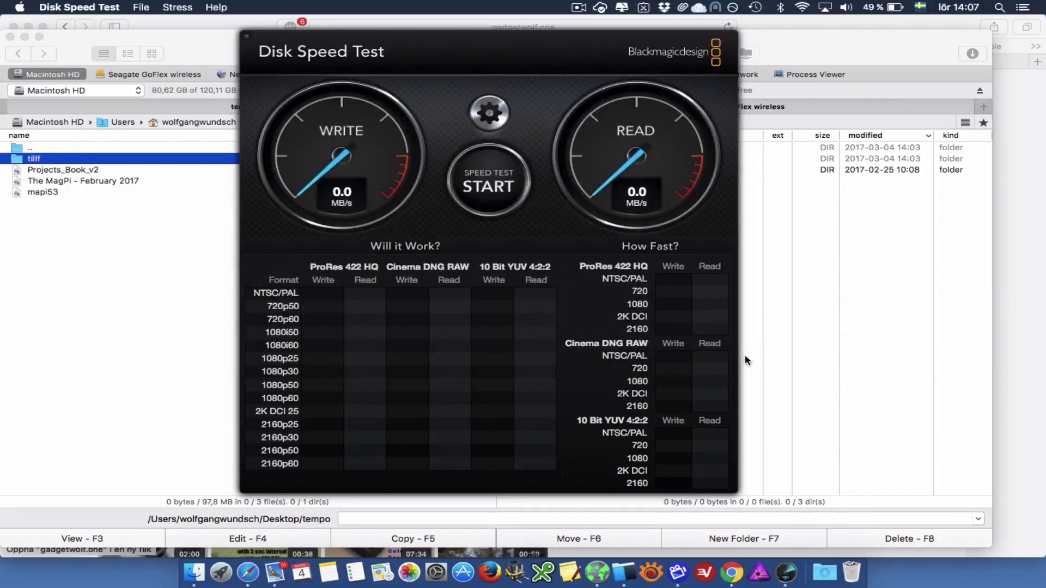
Step: Run the read and write speed test on the Seagate drive, stop it and close Disk Speed Test
{"action": "left_click", "coordinate": [494, 188]}
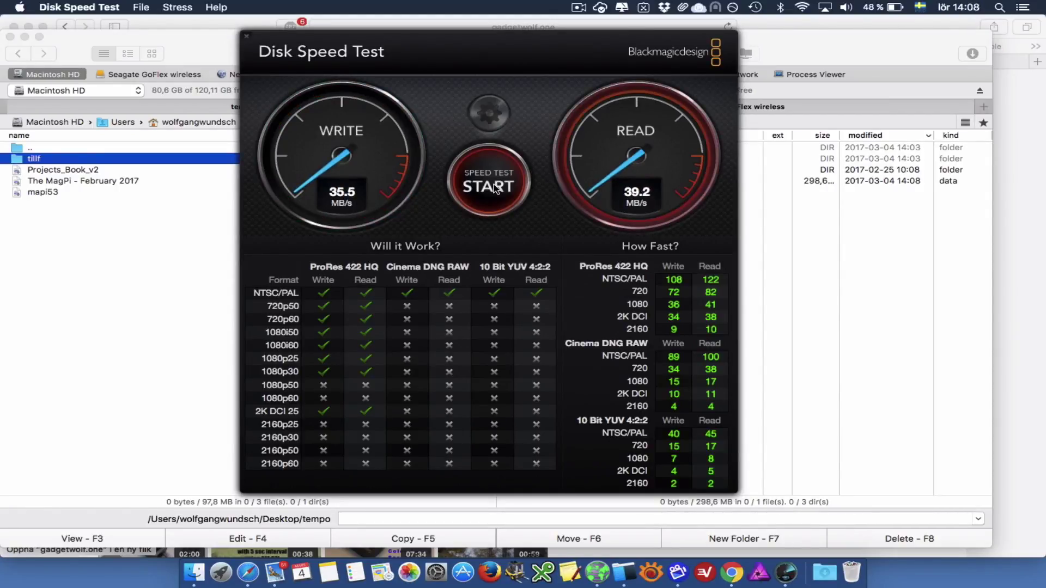
{"action": "left_click", "coordinate": [494, 188]}
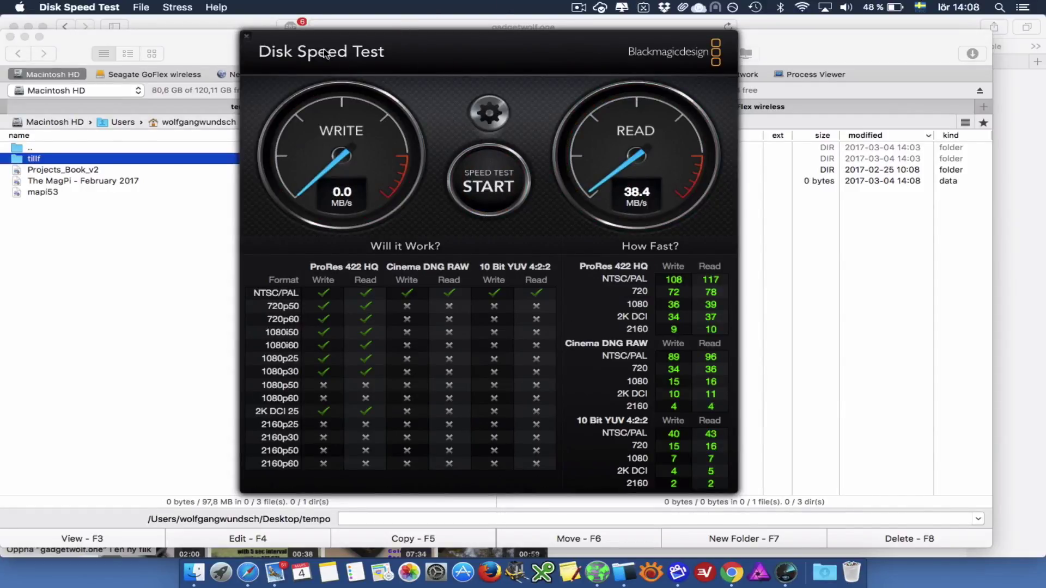
{"action": "left_click", "coordinate": [246, 36]}
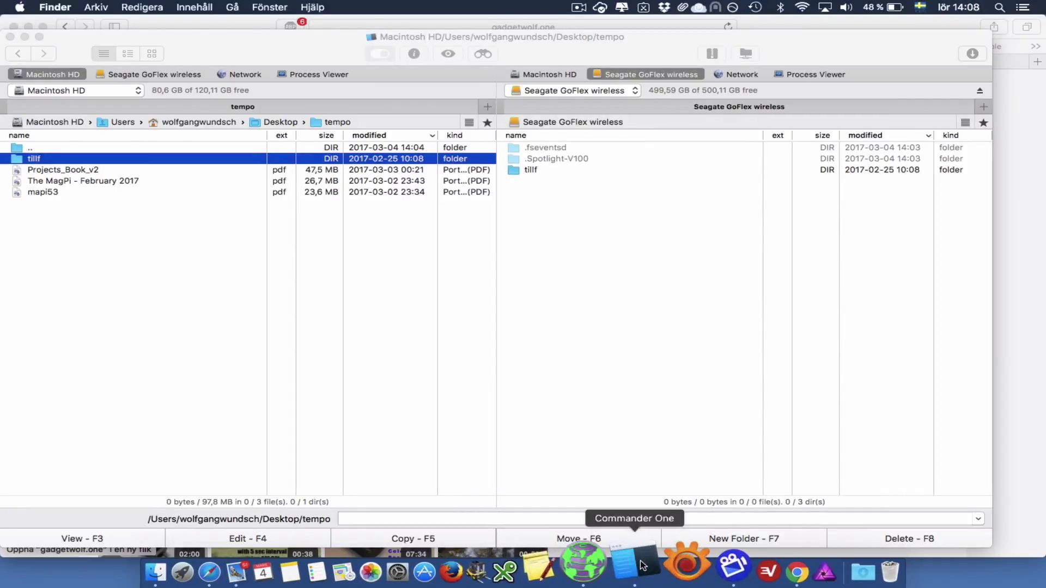
Step: Switch to Safari, dismiss the drive ejection notification and connect the Mac's Wi-Fi to the GoFlex Satellite TS5 network
{"action": "left_click", "coordinate": [261, 572]}
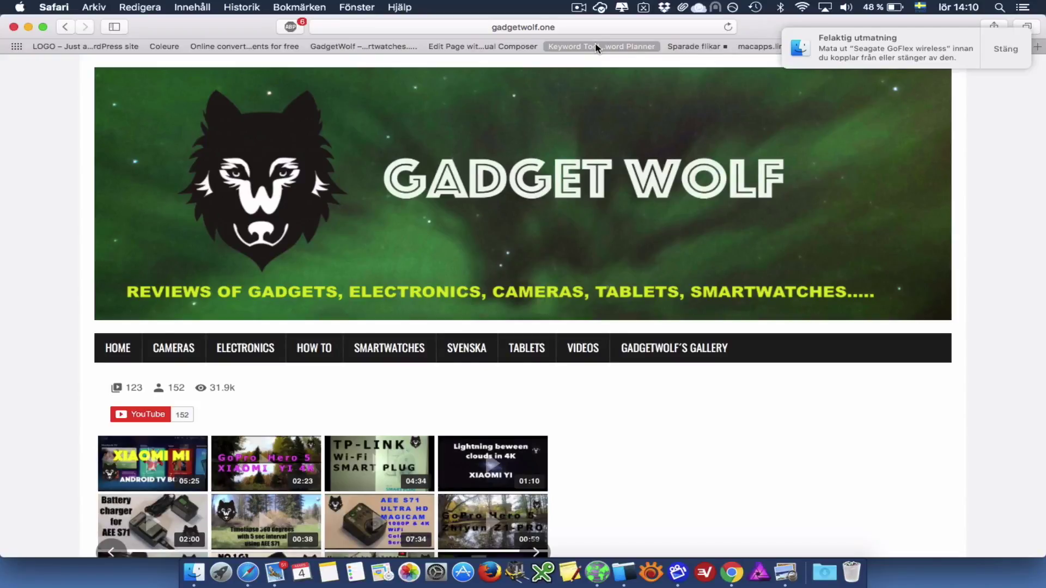
{"action": "left_click", "coordinate": [1004, 48]}
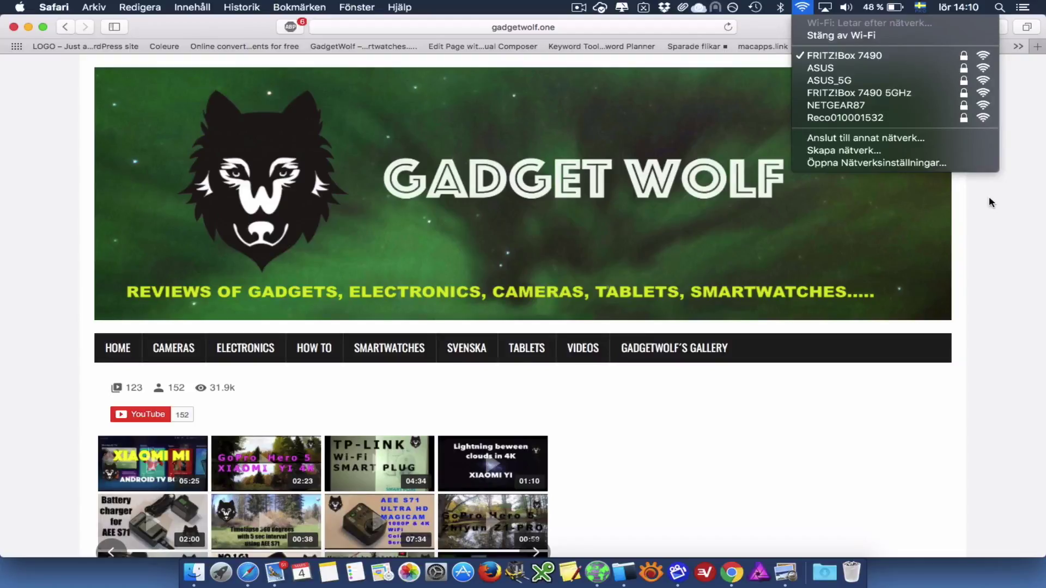
{"action": "left_click", "coordinate": [988, 197]}
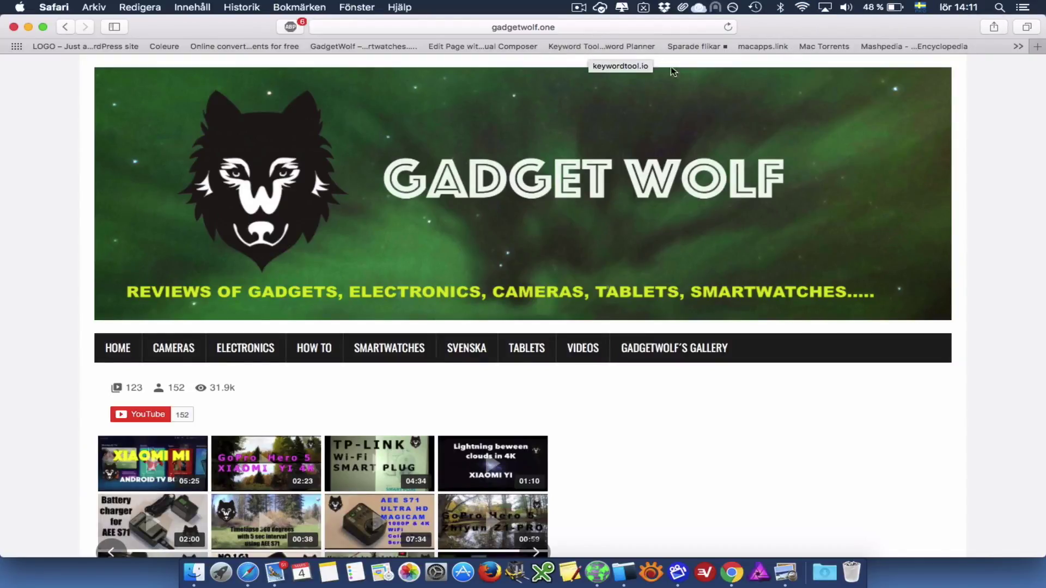
{"action": "left_click", "coordinate": [801, 7]}
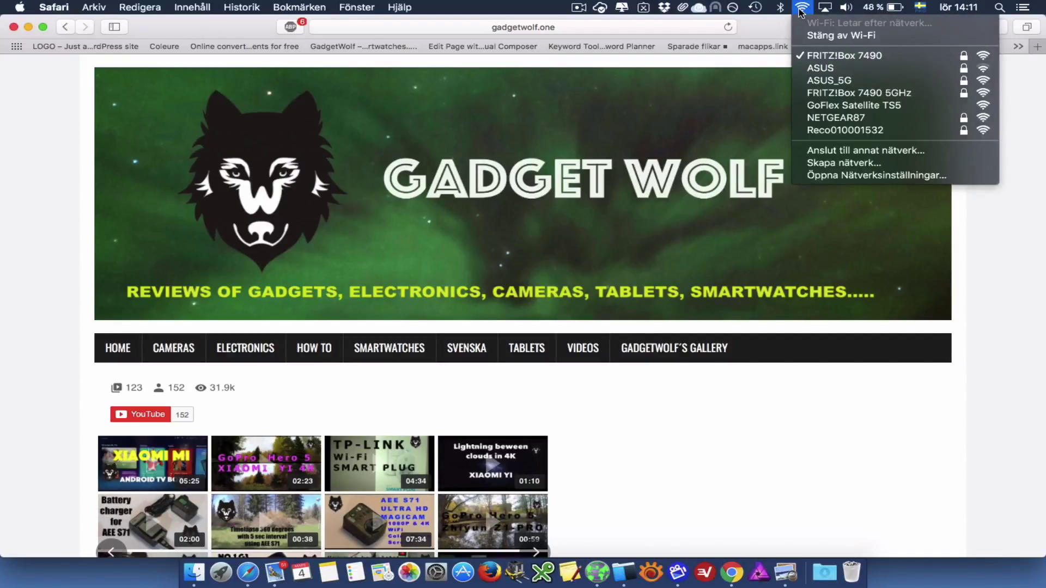
{"action": "left_click", "coordinate": [816, 107]}
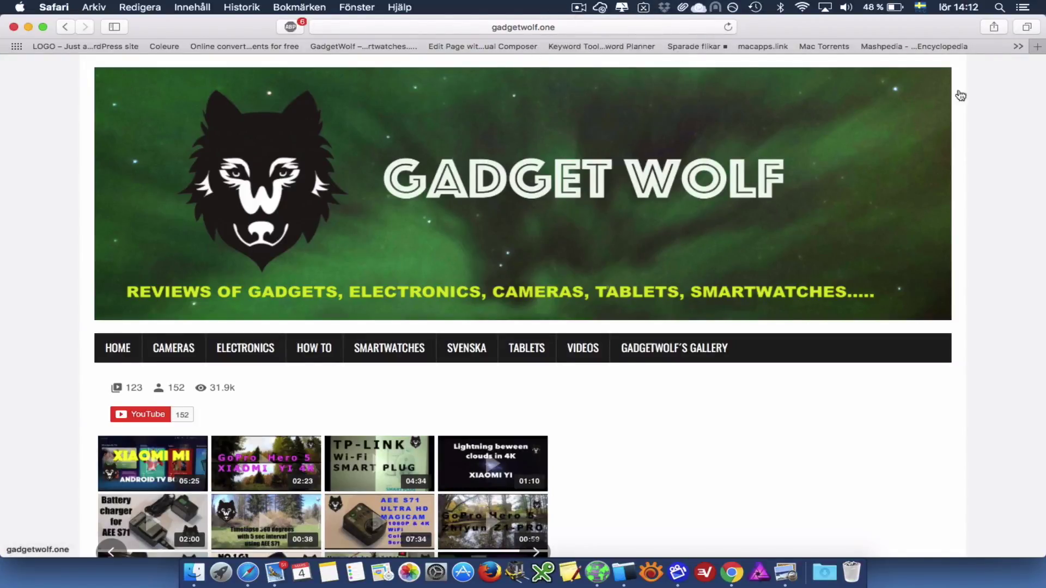
{"action": "left_click", "coordinate": [1034, 49]}
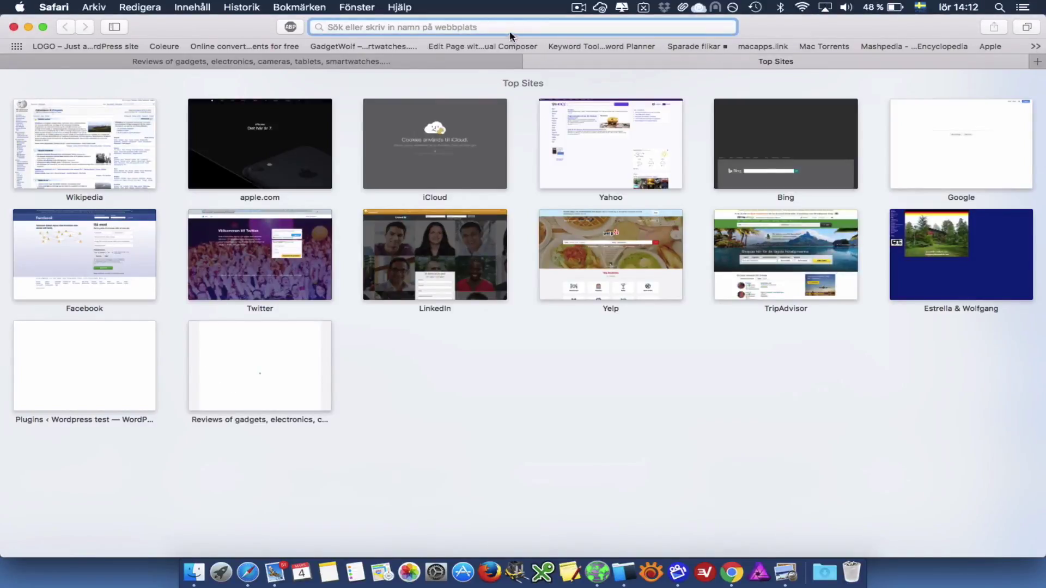
{"action": "type", "text": "www."}
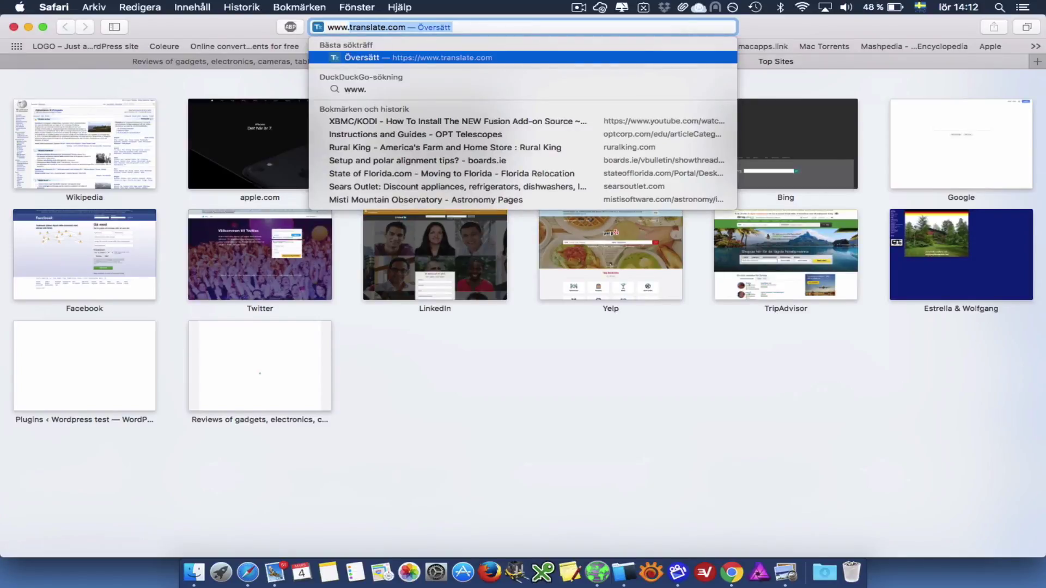
{"action": "type", "text": "goflexsattelite.com"}
{"action": "key", "text": "Return"}
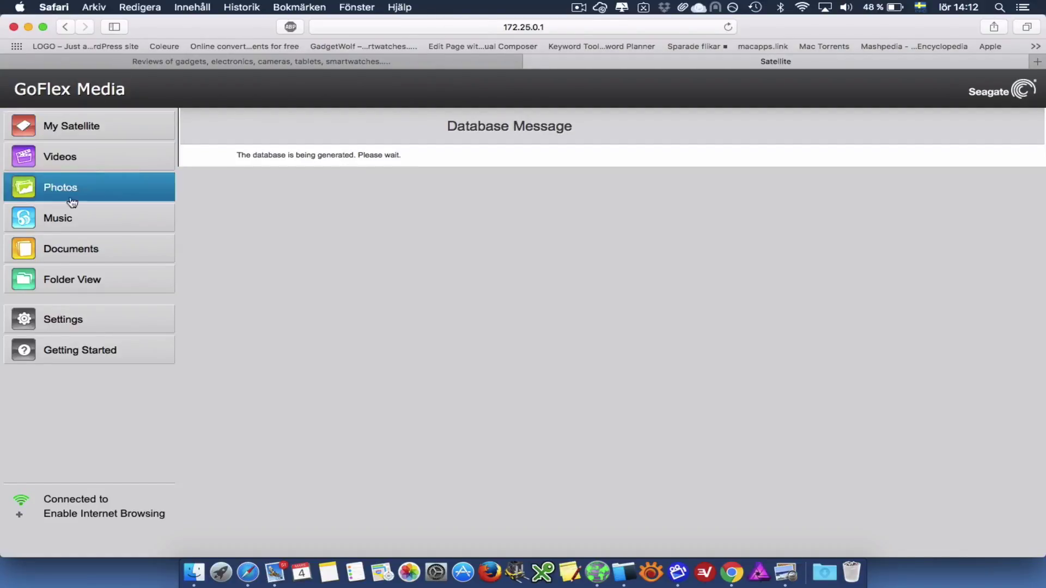
Step: Examine the drive's Documents, Folder View, My Satellite and Settings pages in the GoFlex Media interface
{"action": "left_click", "coordinate": [67, 245]}
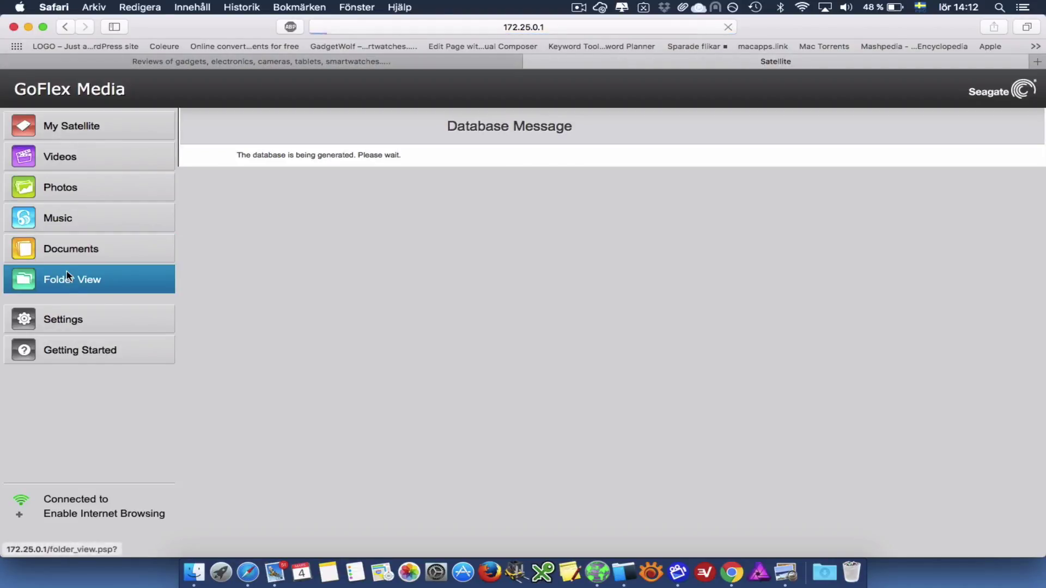
{"action": "left_click", "coordinate": [68, 276]}
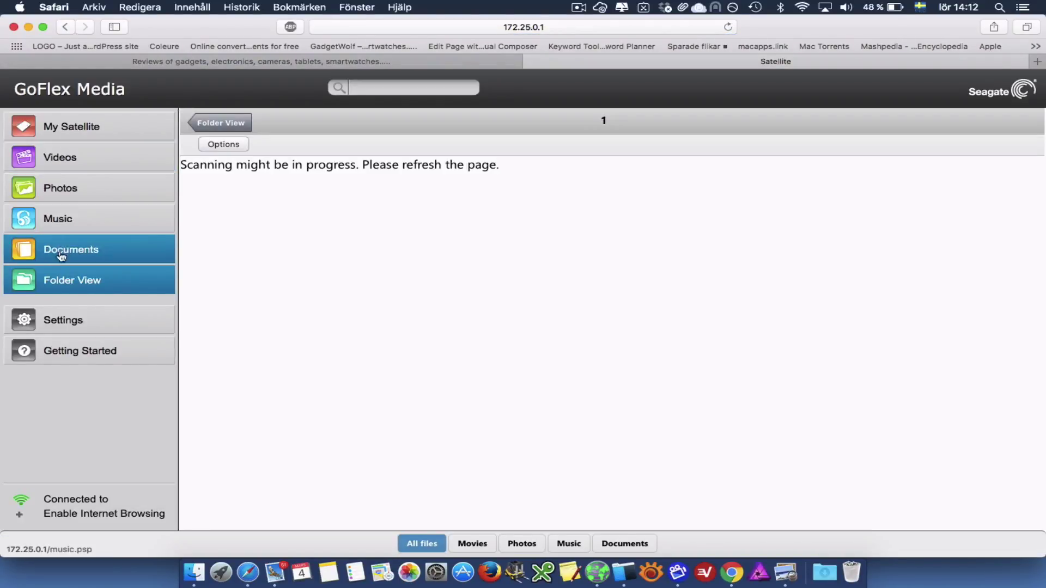
{"action": "left_click", "coordinate": [70, 313]}
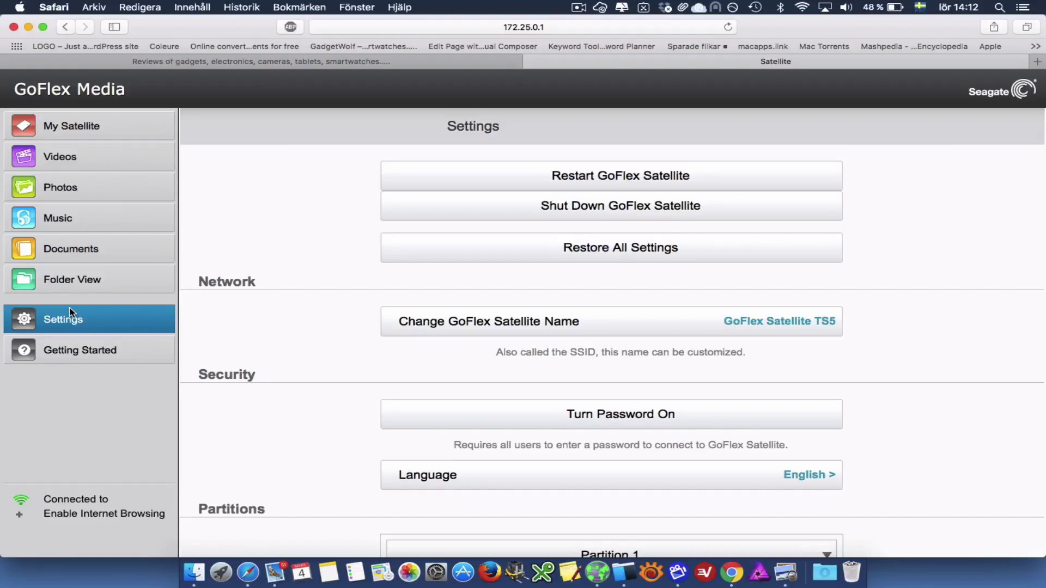
{"action": "left_click", "coordinate": [75, 128]}
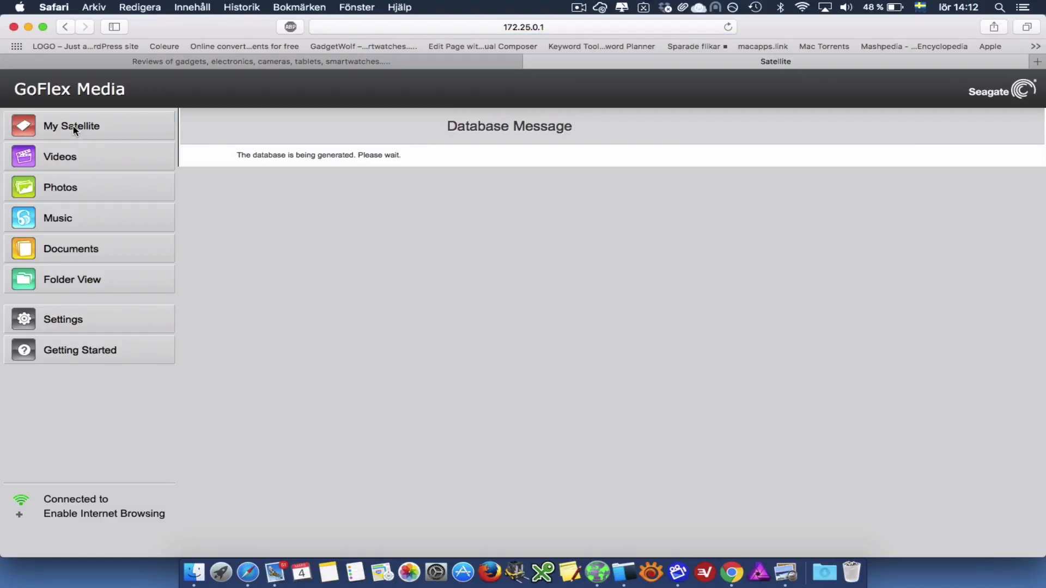
{"action": "left_click", "coordinate": [67, 319]}
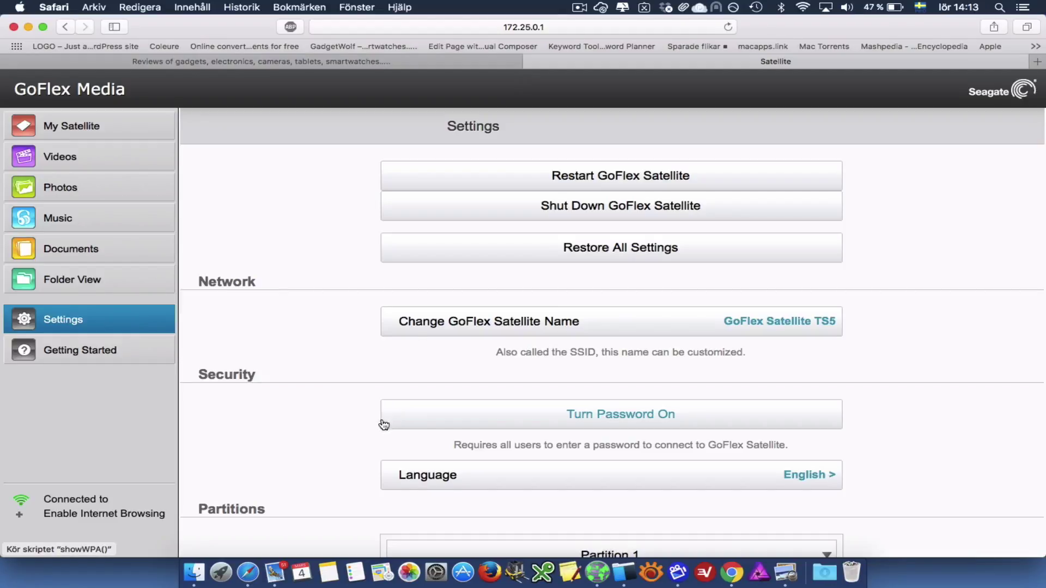
{"action": "right_click", "coordinate": [904, 440]}
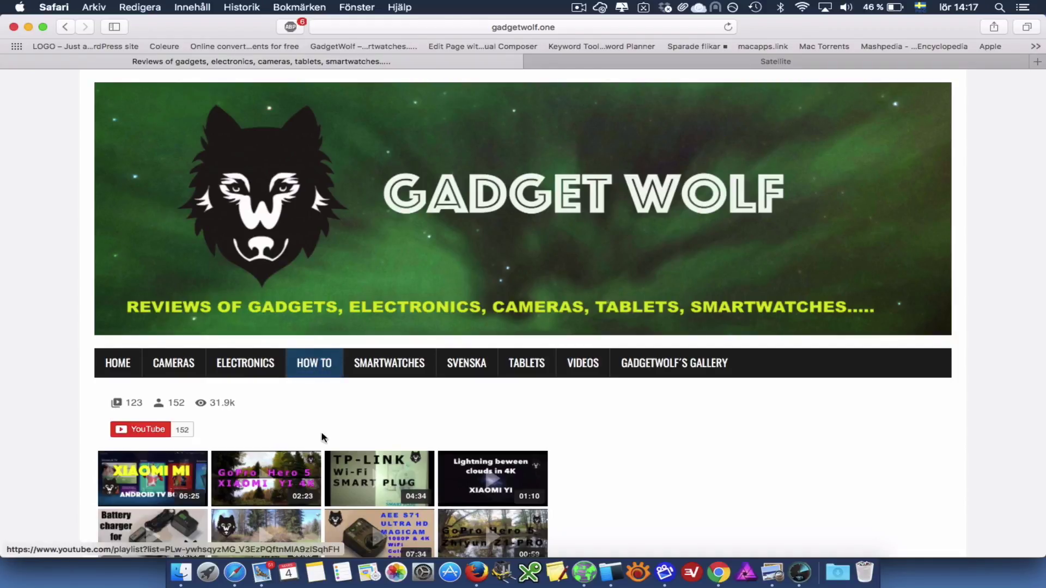
Step: Reopen Blackmagic Disk Speed Test and start another read and write speed test
{"action": "left_click", "coordinate": [225, 566]}
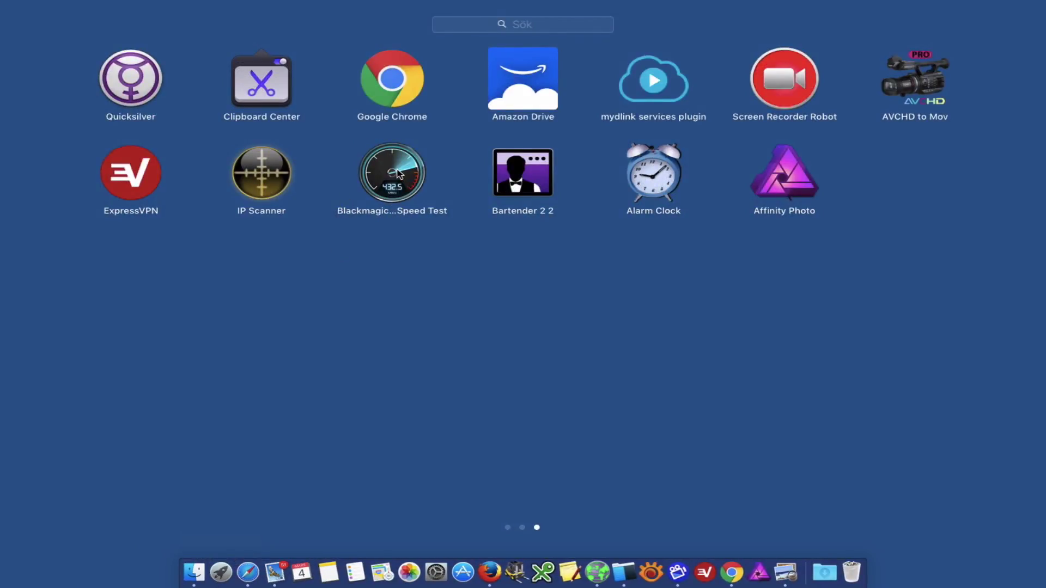
{"action": "left_click", "coordinate": [397, 173]}
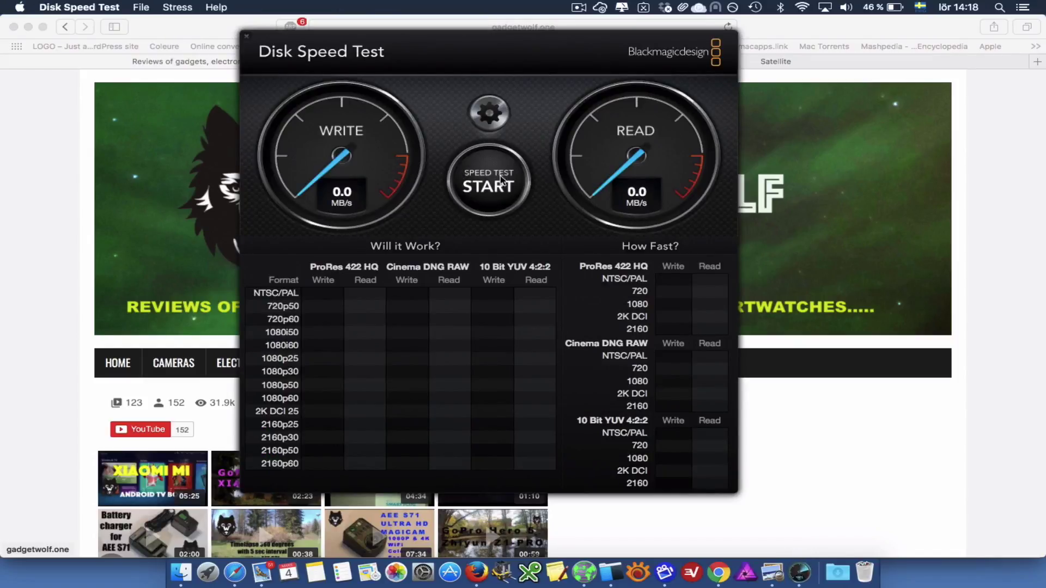
{"action": "left_click", "coordinate": [501, 184]}
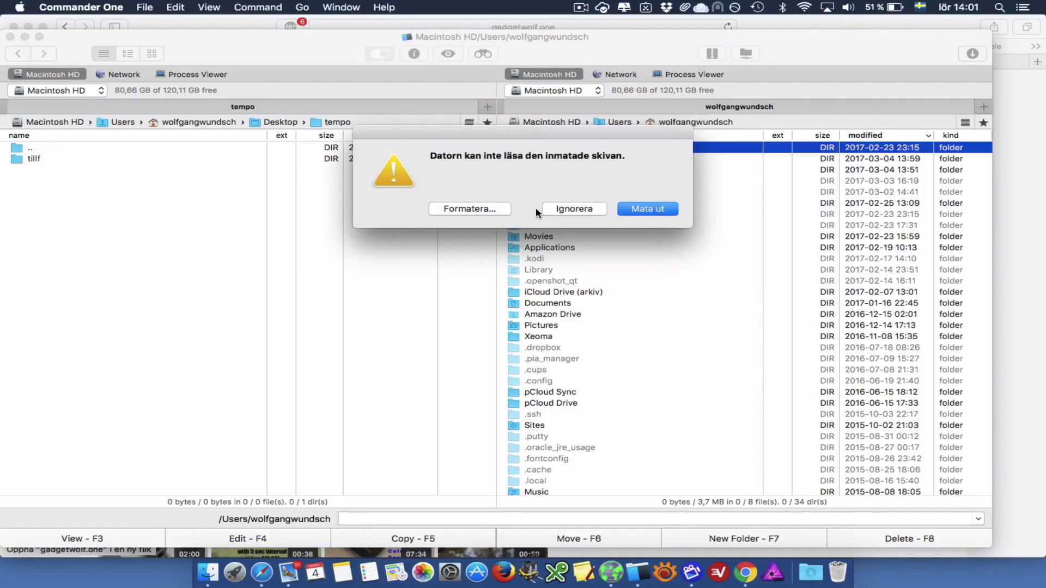
Step: Choose to format the unreadable disk, close the Disk Utility window that opens, and reopen Disk Utility by searching the Mac for "disk"
{"action": "left_click", "coordinate": [486, 209]}
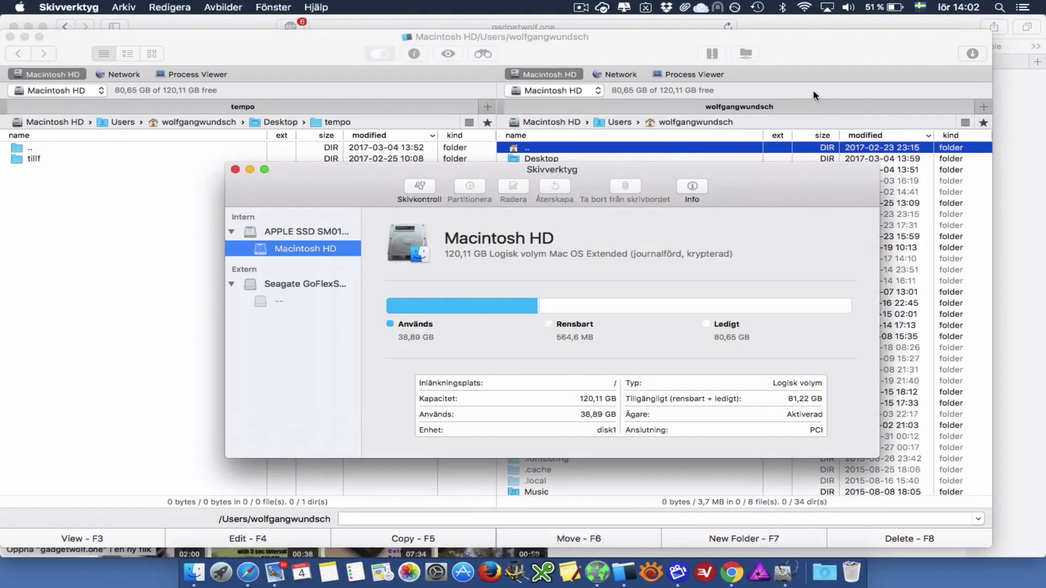
{"action": "left_click", "coordinate": [235, 169]}
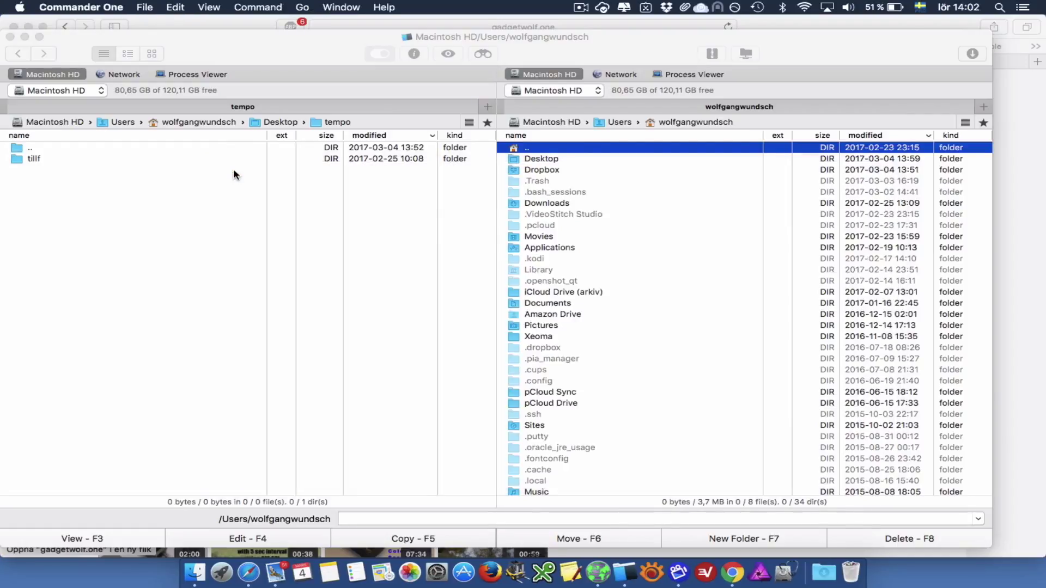
{"action": "left_click", "coordinate": [999, 7]}
{"action": "type", "text": "disk"}
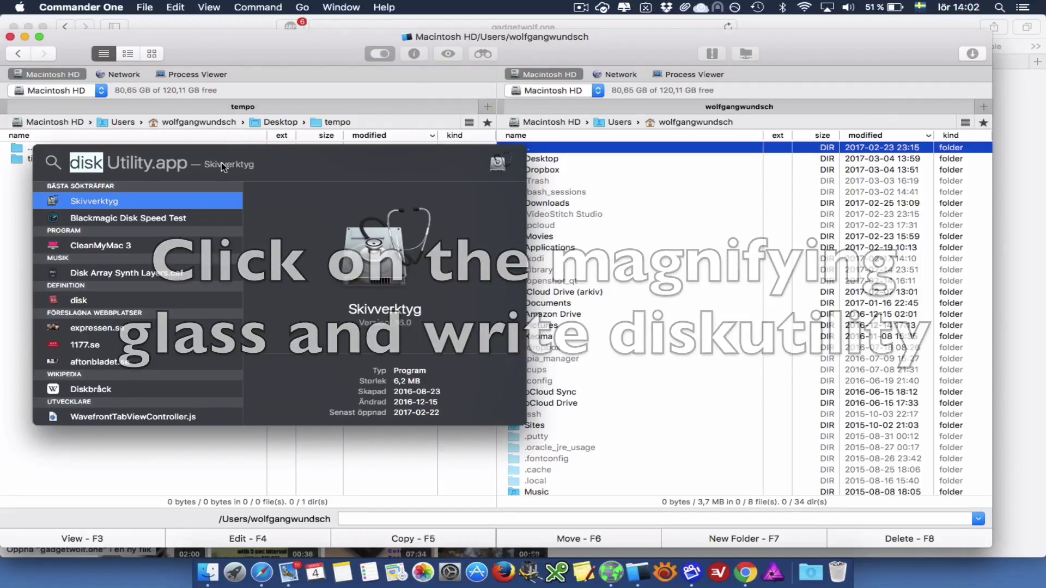
{"action": "key", "text": "Return"}
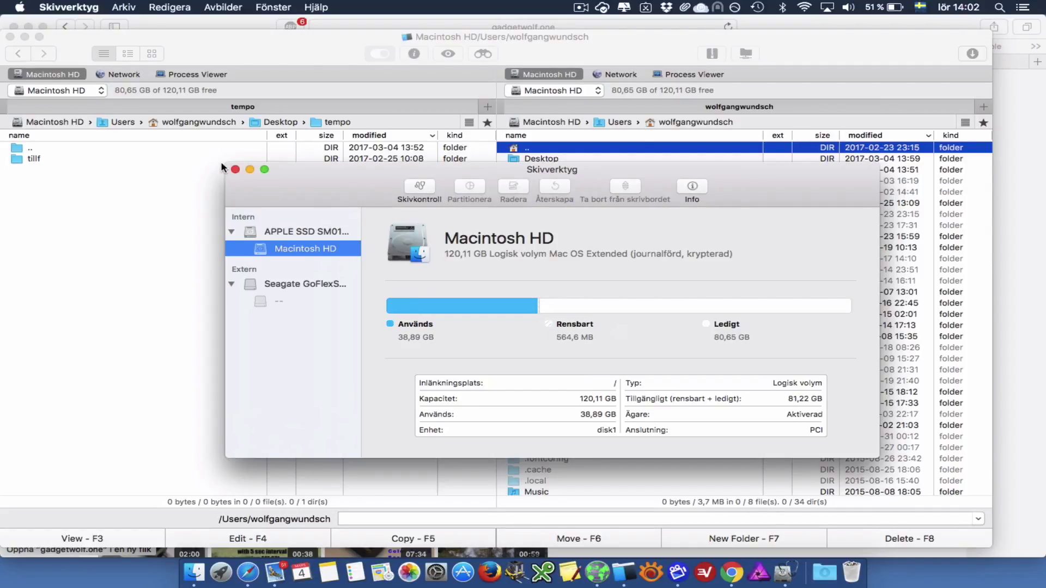
Step: Erase the external Seagate GoFlexSatellite Media disk as Mac OS Extended (journaled) with an MBR scheme, naming it "Seagate GoFlex wireless"
{"action": "left_click", "coordinate": [292, 284]}
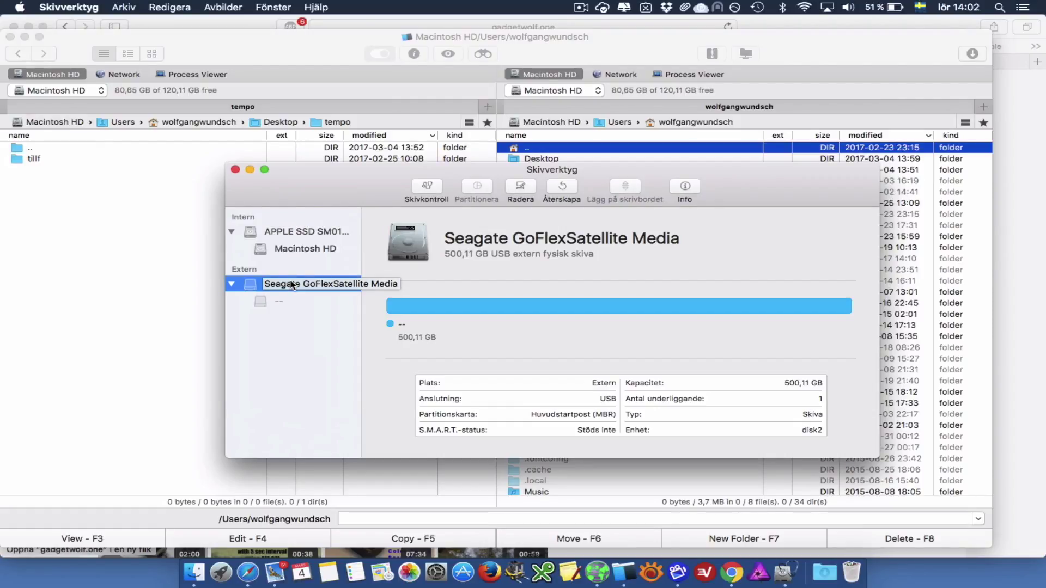
{"action": "left_click", "coordinate": [520, 190]}
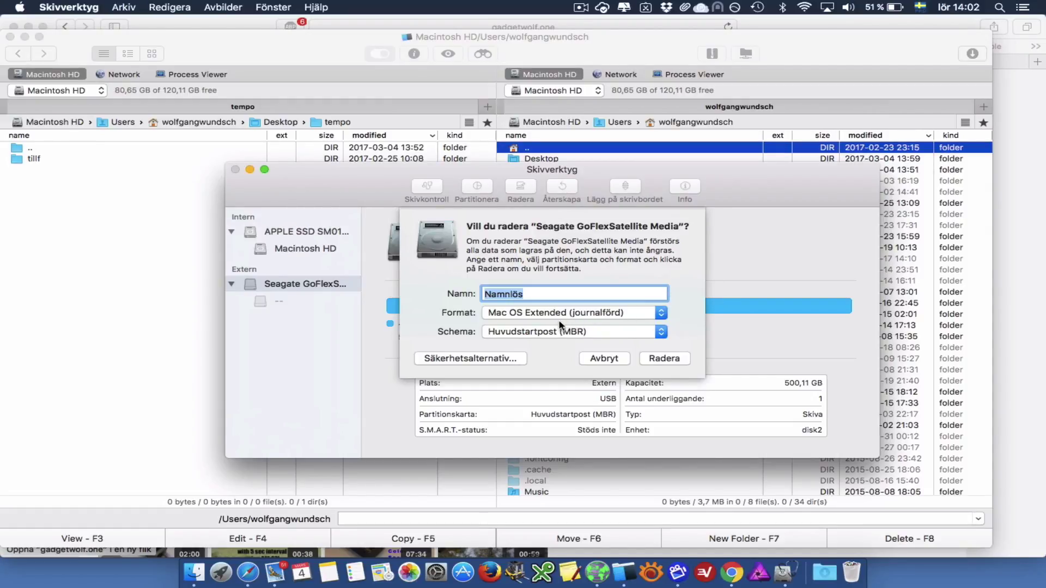
{"action": "left_click", "coordinate": [534, 293]}
{"action": "key", "text": "BackSpace"}
{"action": "key", "text": "BackSpace"}
{"action": "key", "text": "BackSpace"}
{"action": "key", "text": "BackSpace"}
{"action": "key", "text": "BackSpace"}
{"action": "key", "text": "BackSpace"}
{"action": "key", "text": "BackSpace"}
{"action": "type", "text": "Seagate GoFlex"}
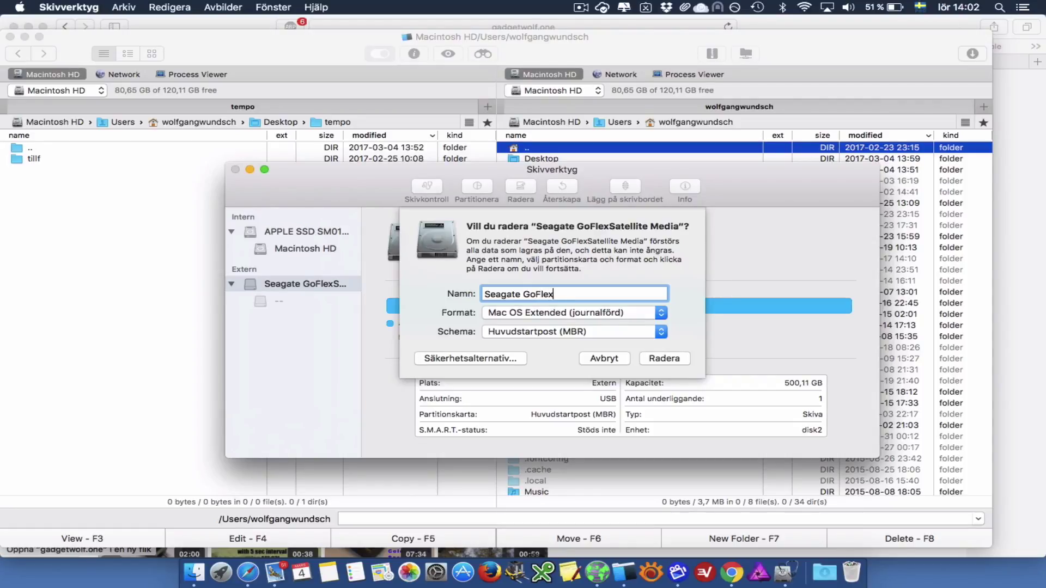
{"action": "type", "text": " wireless"}
{"action": "left_click", "coordinate": [653, 360]}
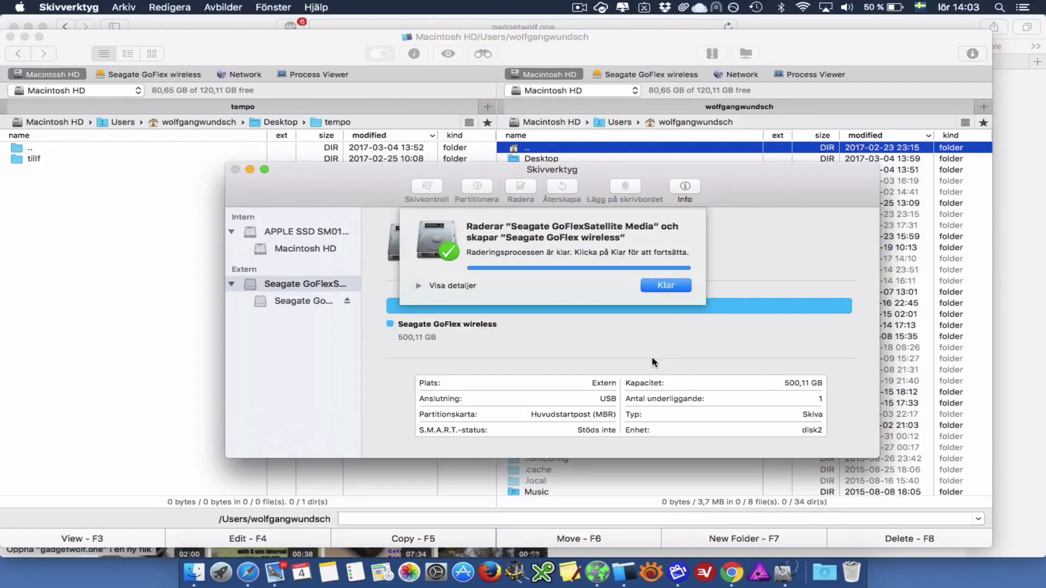
Step: Dismiss the completed erase report and close Disk Utility
{"action": "left_click", "coordinate": [669, 285]}
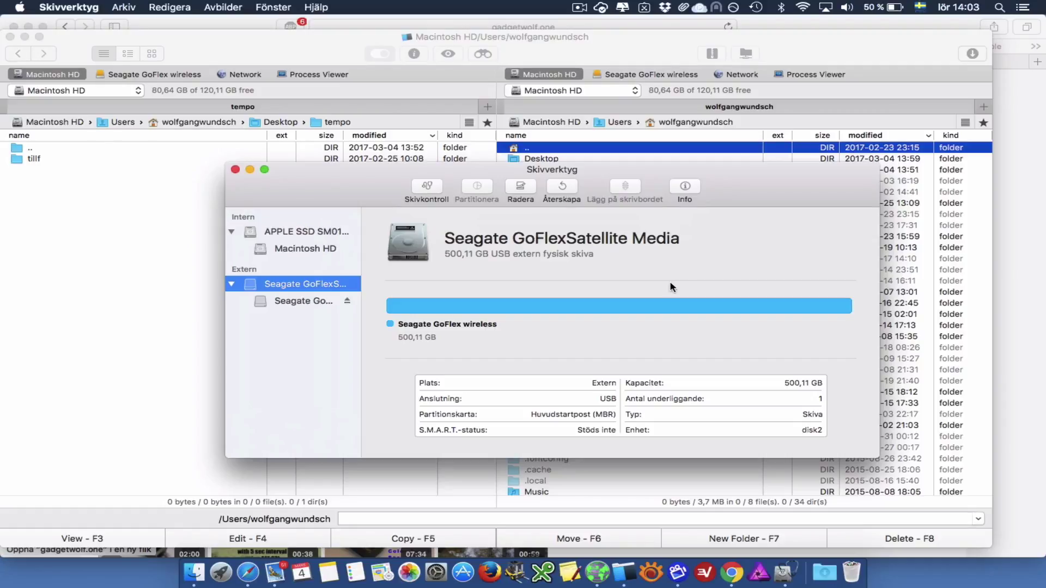
{"action": "left_click", "coordinate": [235, 170]}
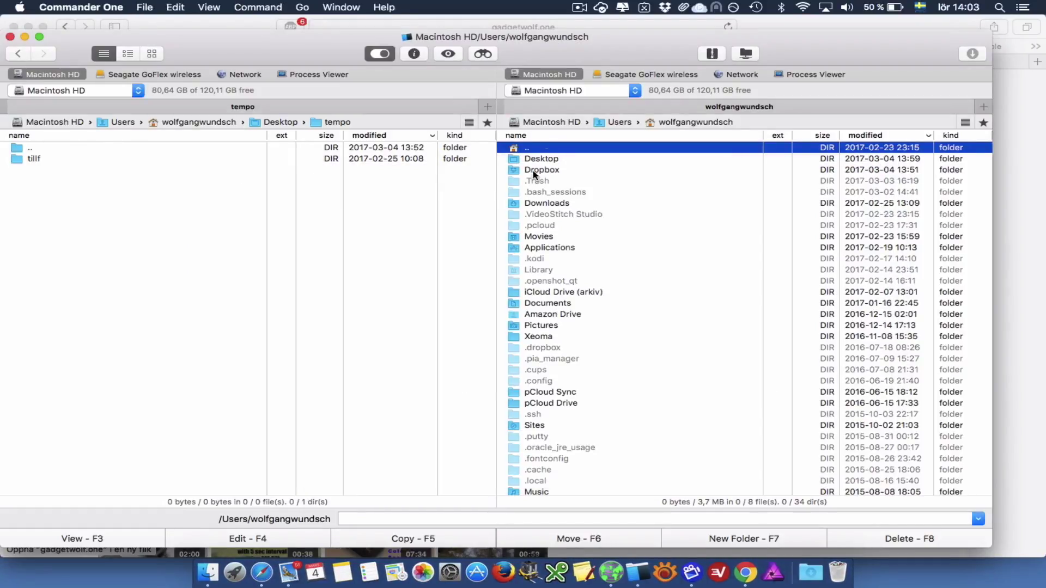
Step: Copy the tillf folder from the desktop's tempo folder to the root of the Seagate GoFlex wireless drive in Commander One
{"action": "left_click", "coordinate": [619, 80]}
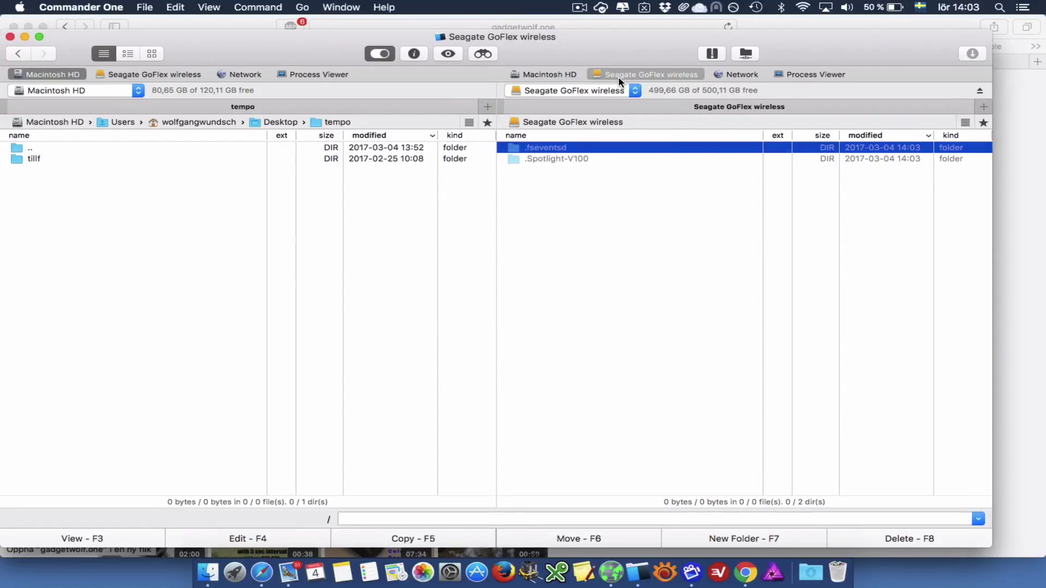
{"action": "left_click", "coordinate": [33, 165]}
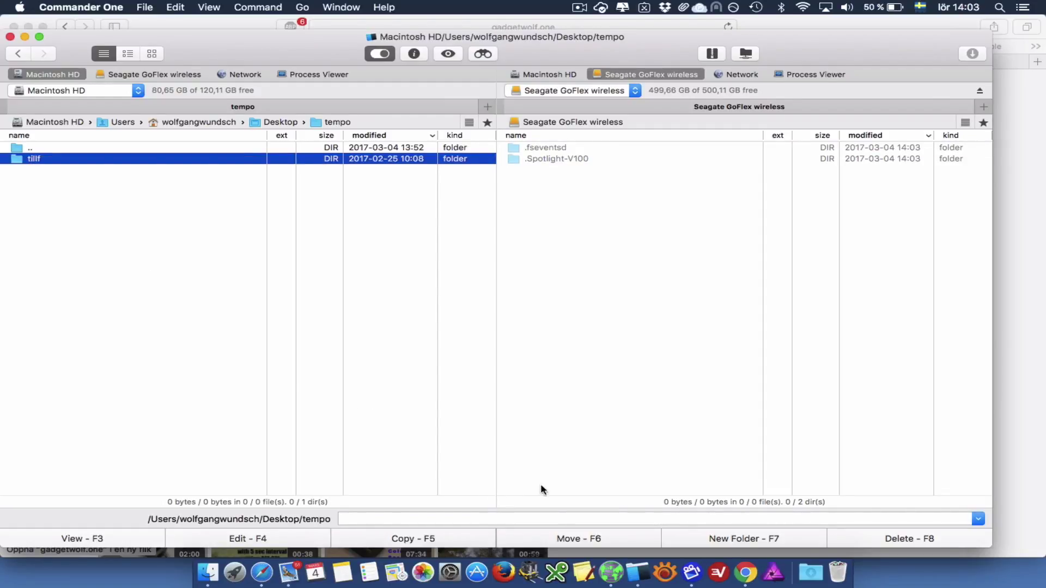
{"action": "left_click", "coordinate": [455, 542]}
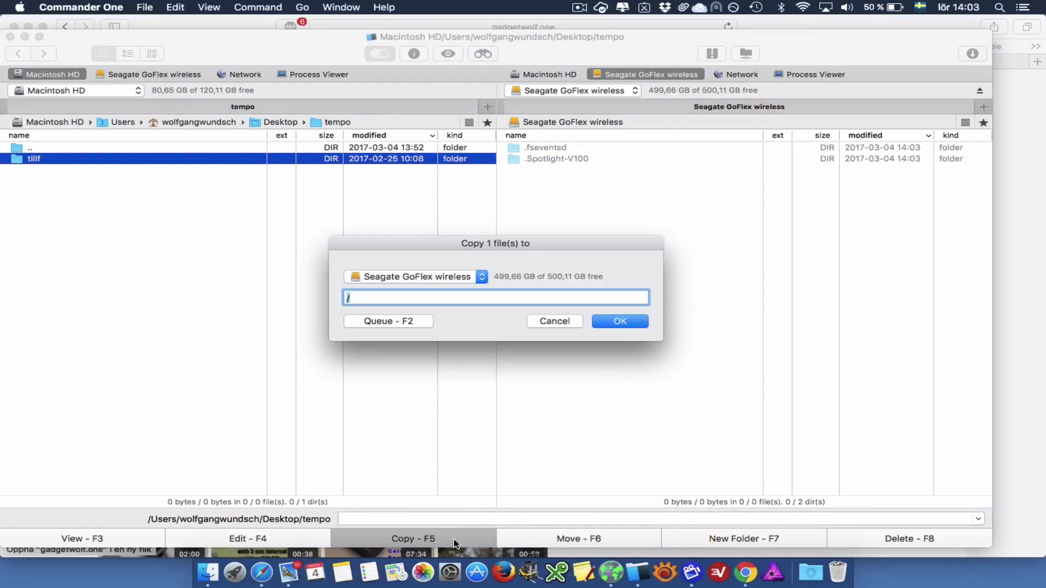
{"action": "left_click", "coordinate": [611, 326]}
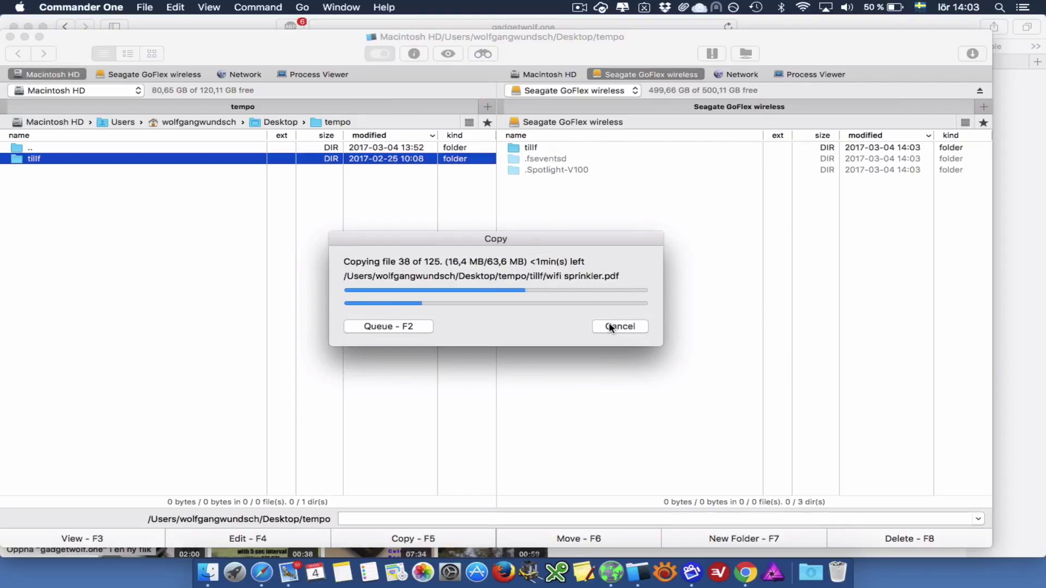